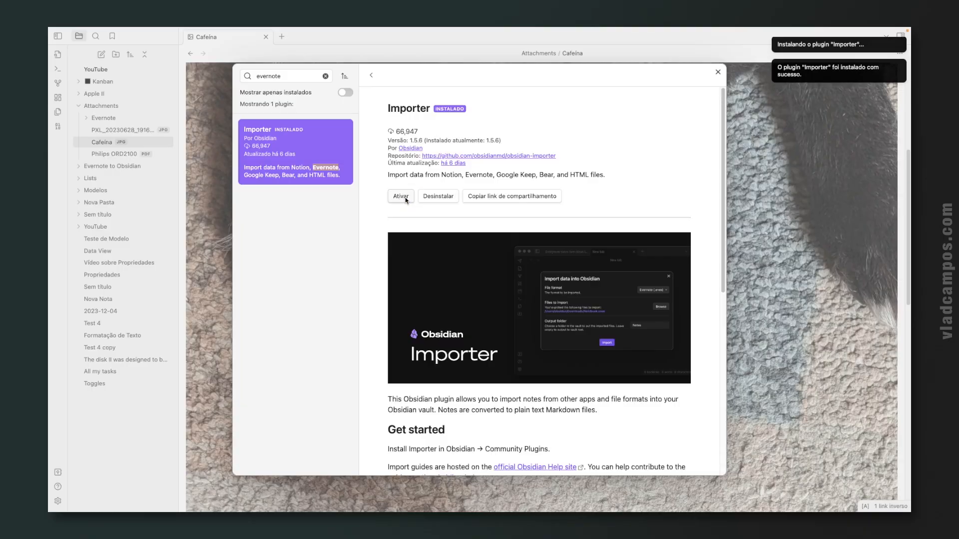
Enable the installed Importer community plugin and close the plugin browser and settings.
left_click(403, 198)
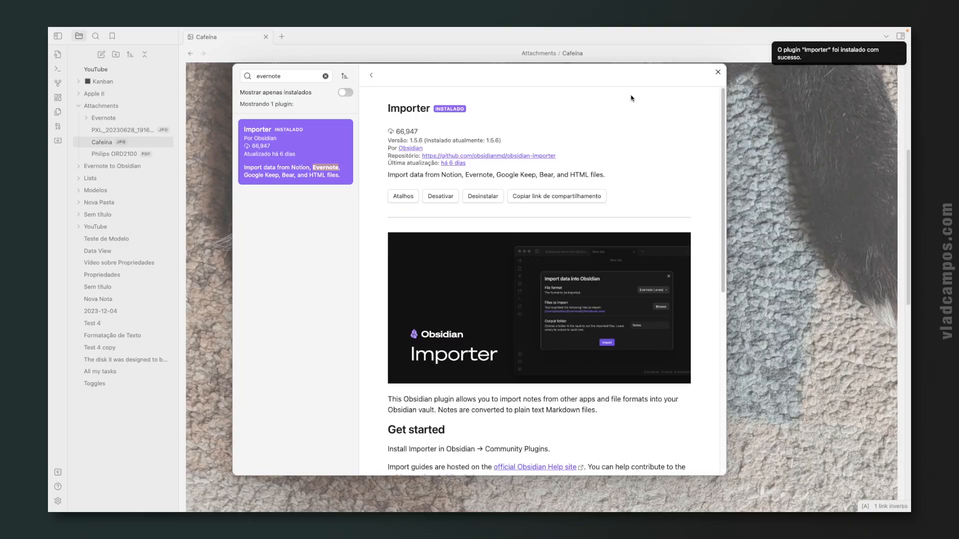
left_click(718, 73)
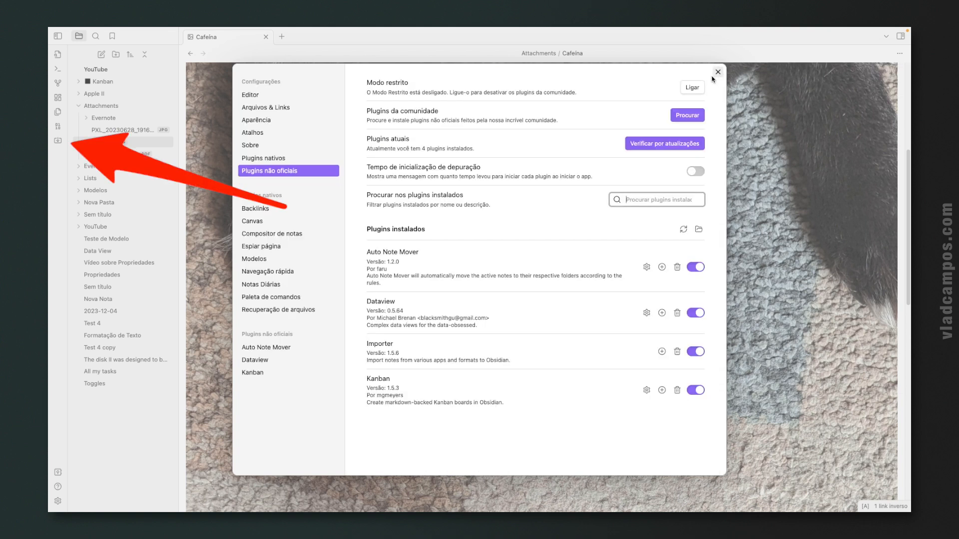
left_click(717, 73)
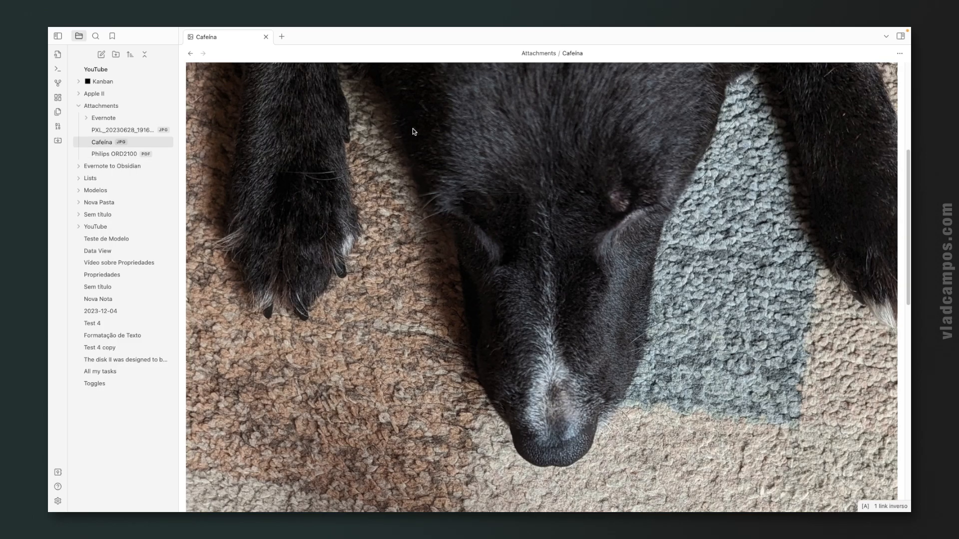
Import Apple IIe.enex in Evernote (.enex) format into the Evernote output folder, and expand that folder in the vault.
left_click(58, 141)
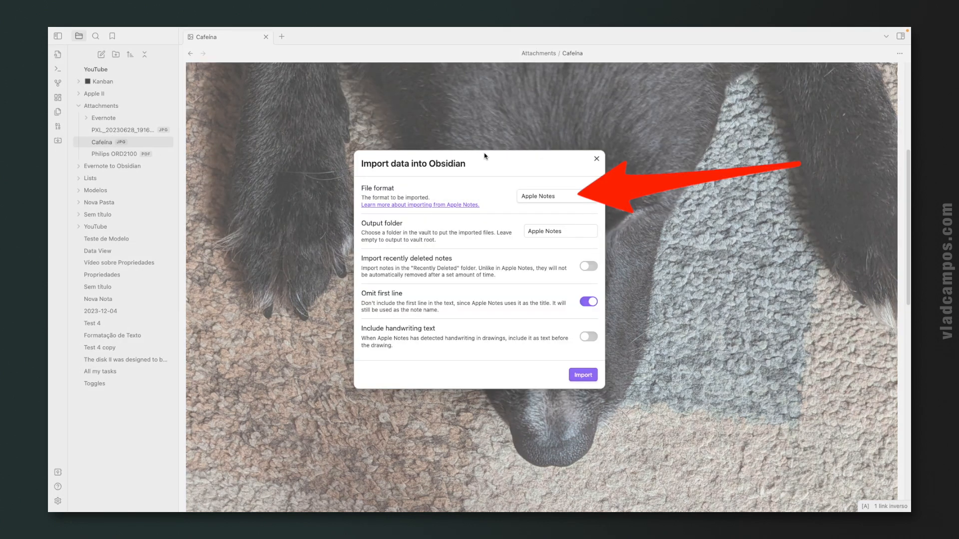
left_click(590, 198)
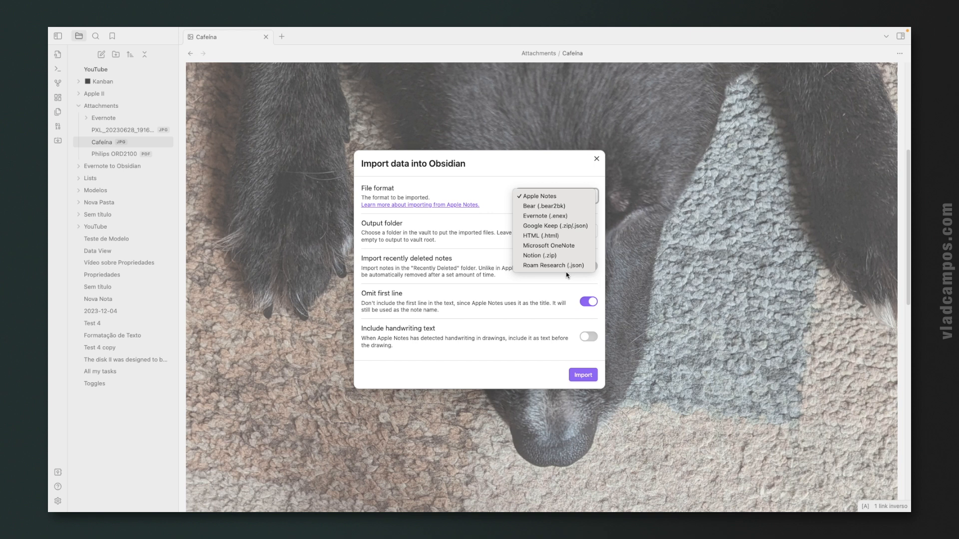
left_click(574, 217)
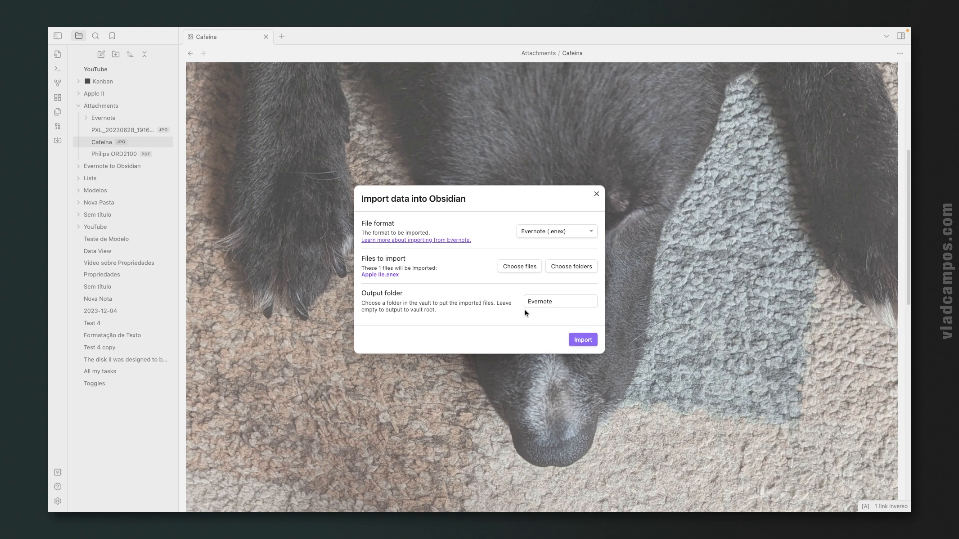
left_click(552, 306)
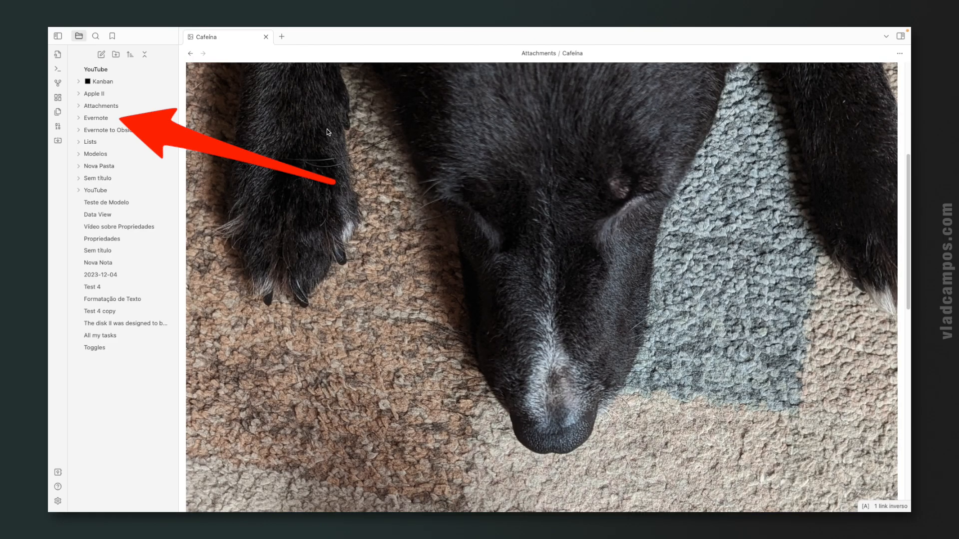
left_click(76, 120)
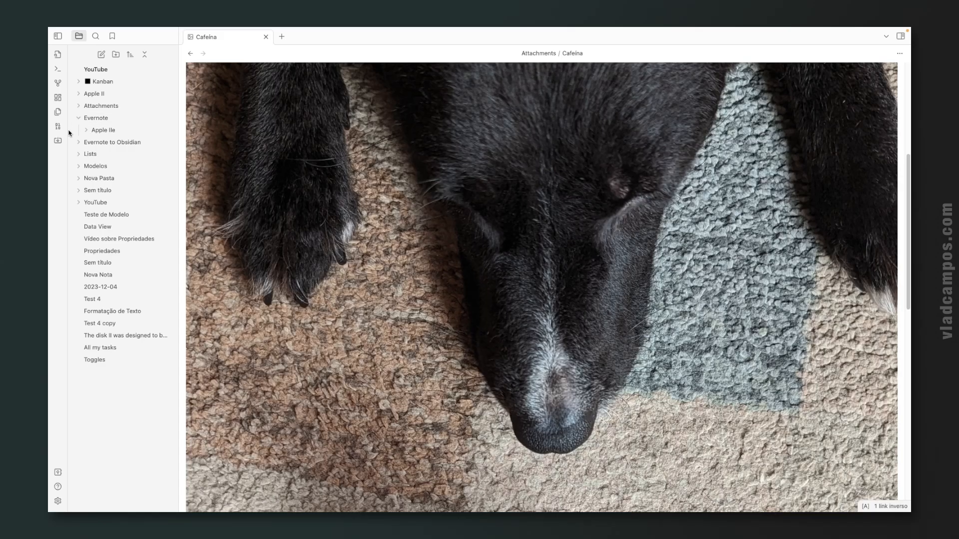
left_click(58, 141)
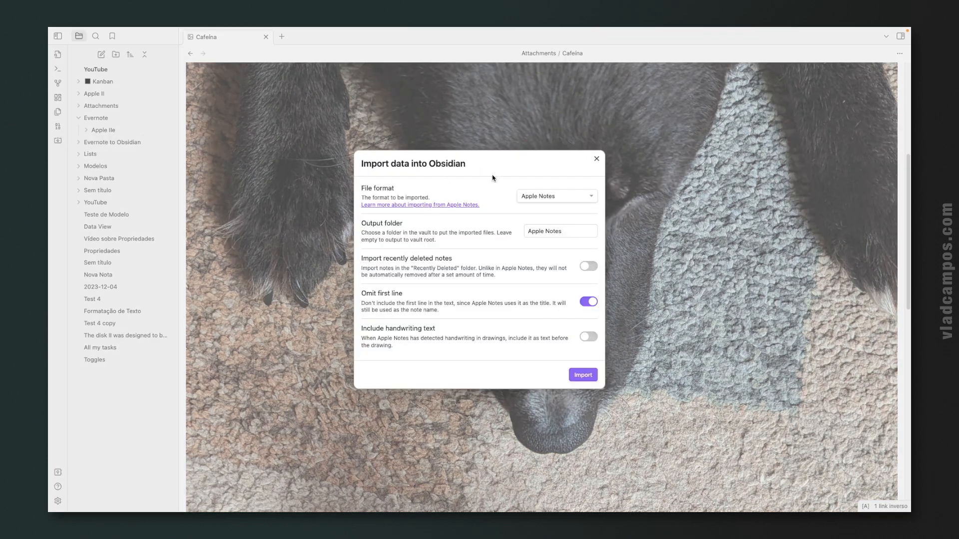
left_click(541, 196)
key("Escape")
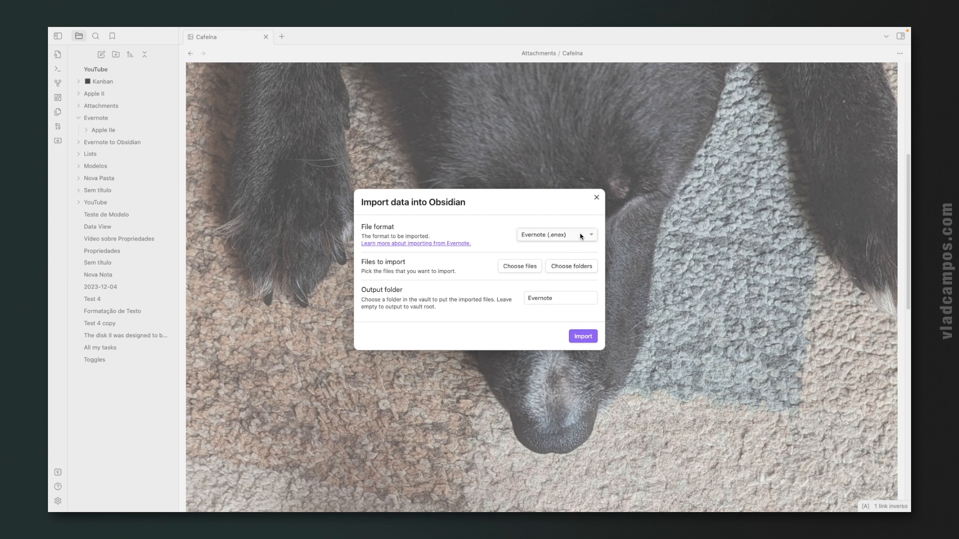
left_click(595, 199)
Expand the imported Apple IIe folder and view the CN80 note.
mouse_move(100, 120)
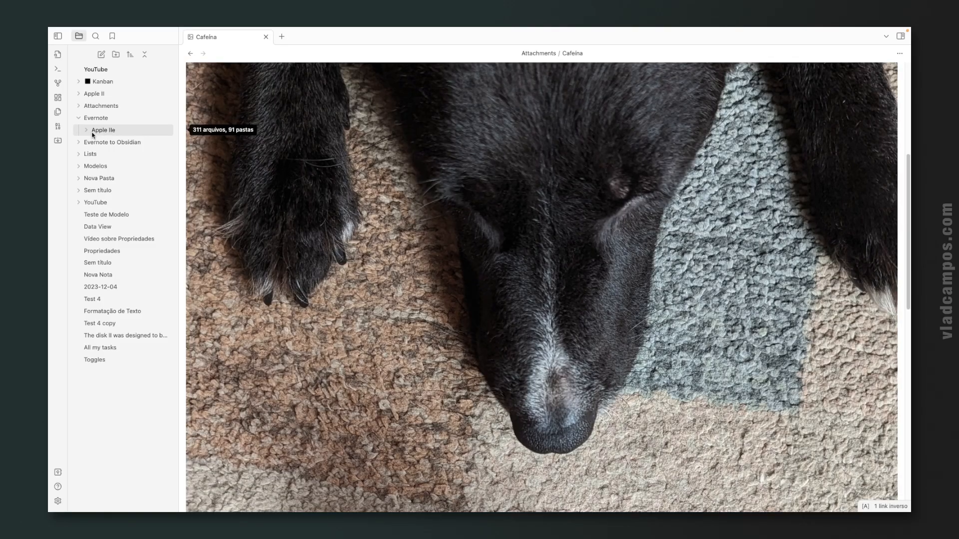
left_click(87, 132)
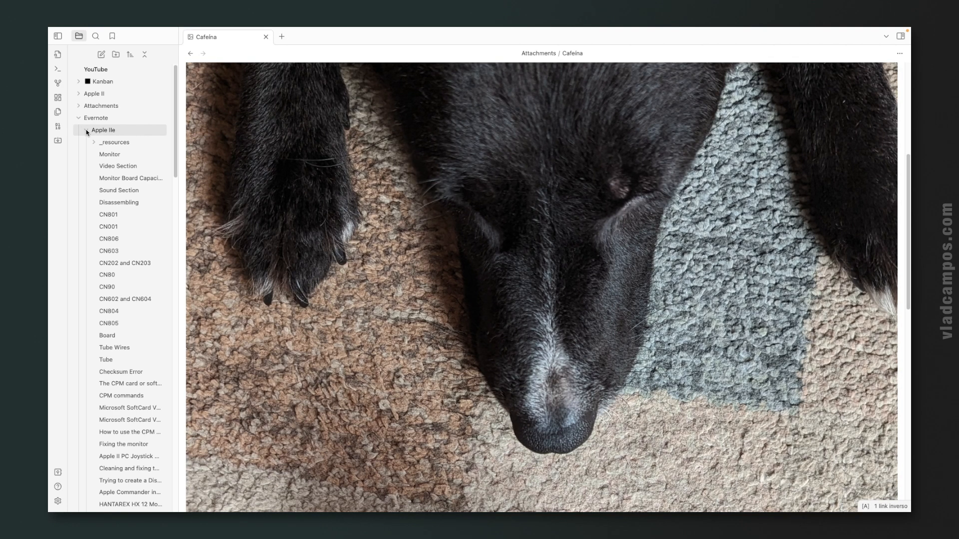
left_click(123, 278)
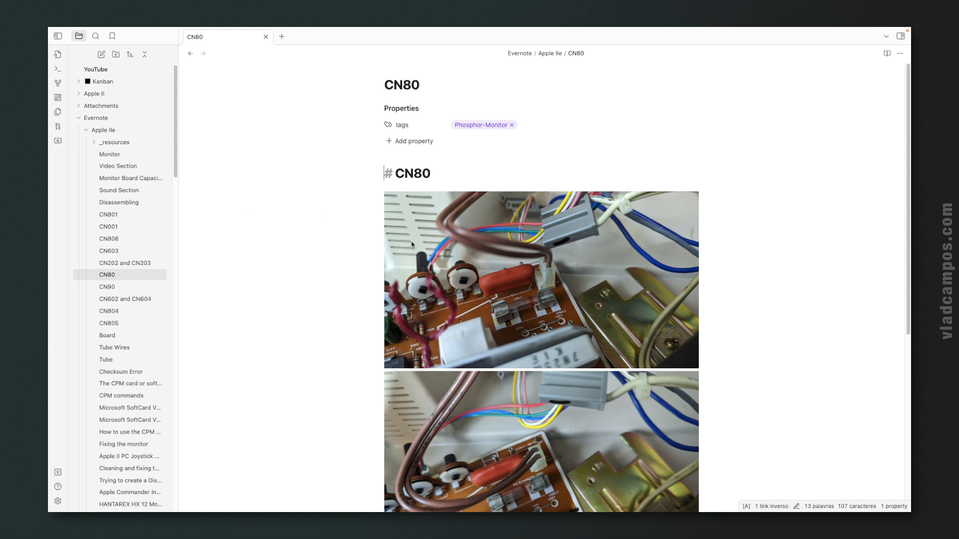
View the s-l1600-4 image in the Apple_IIe_Models.resources folder inside _resources.
left_click(93, 142)
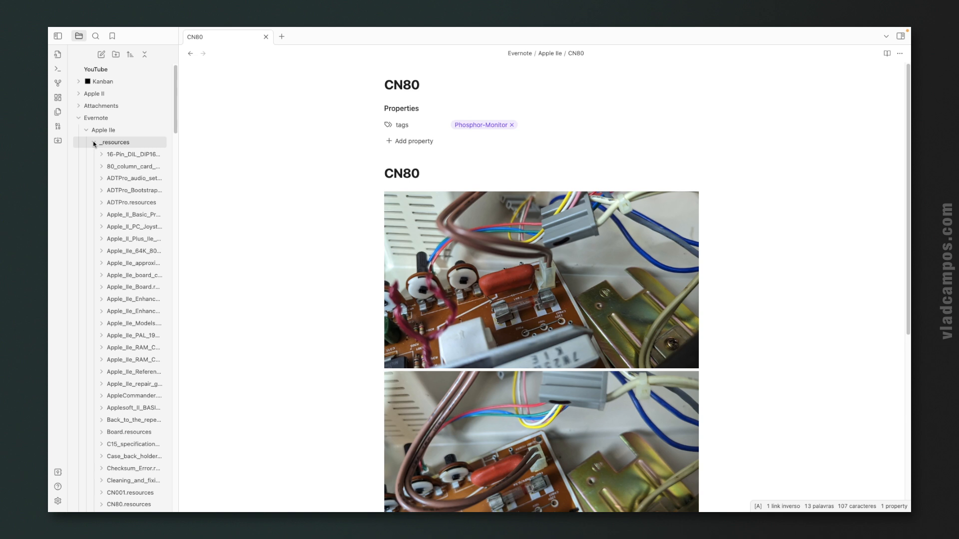
left_click(130, 324)
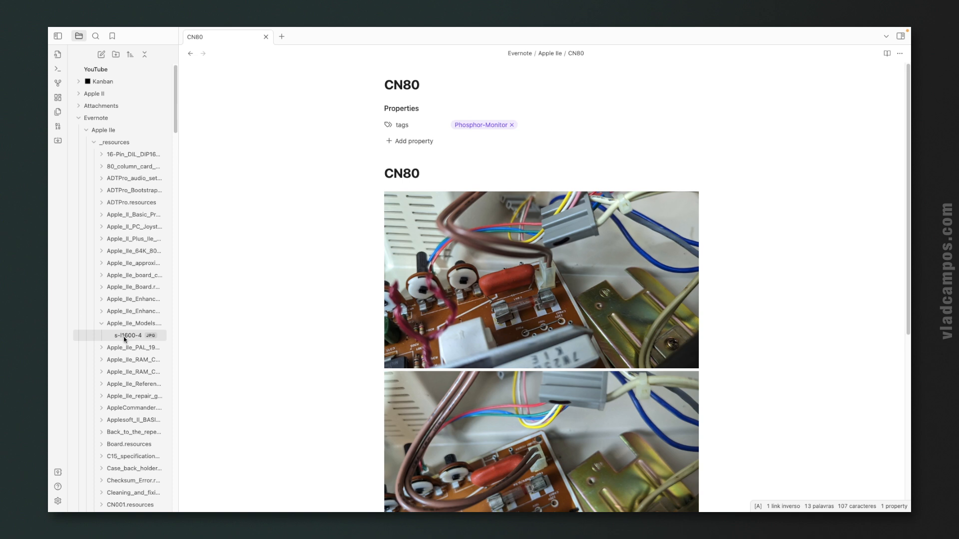
left_click(124, 338)
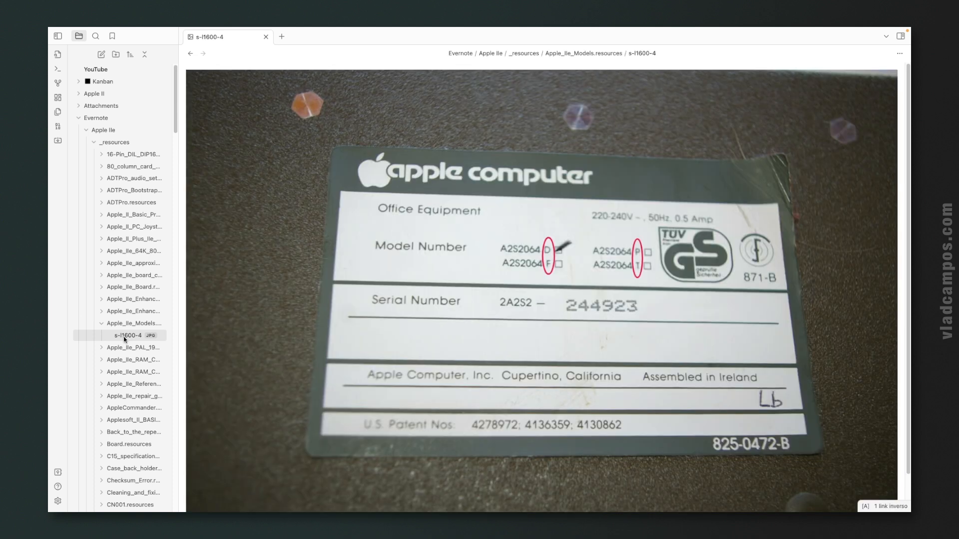
Collapse the _resources folder and view the imported CPM commands and Tube notes.
left_click(94, 143)
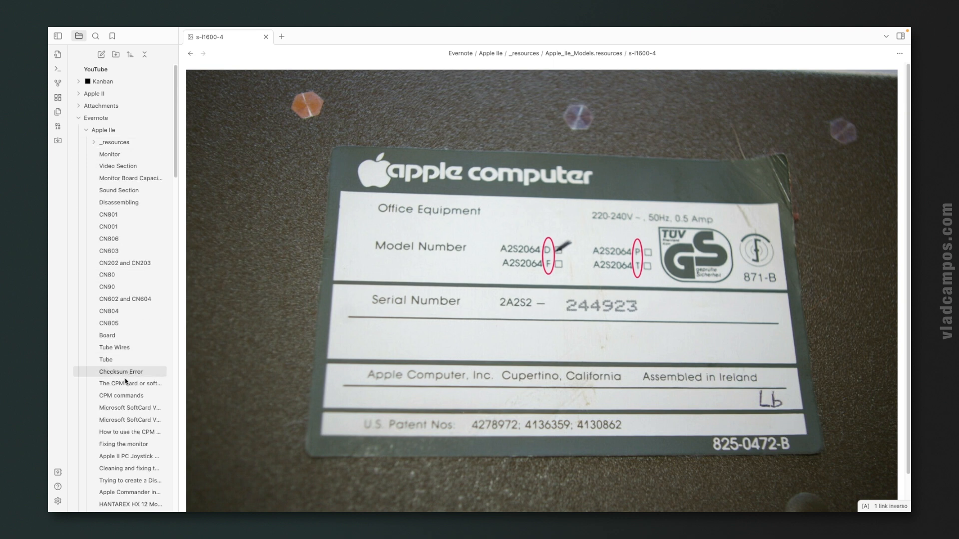
left_click(125, 397)
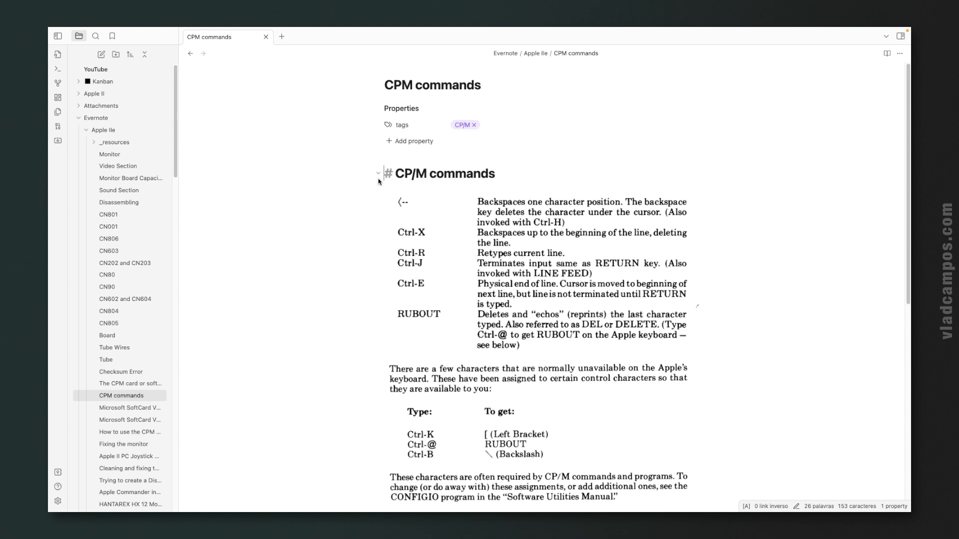
left_click(140, 362)
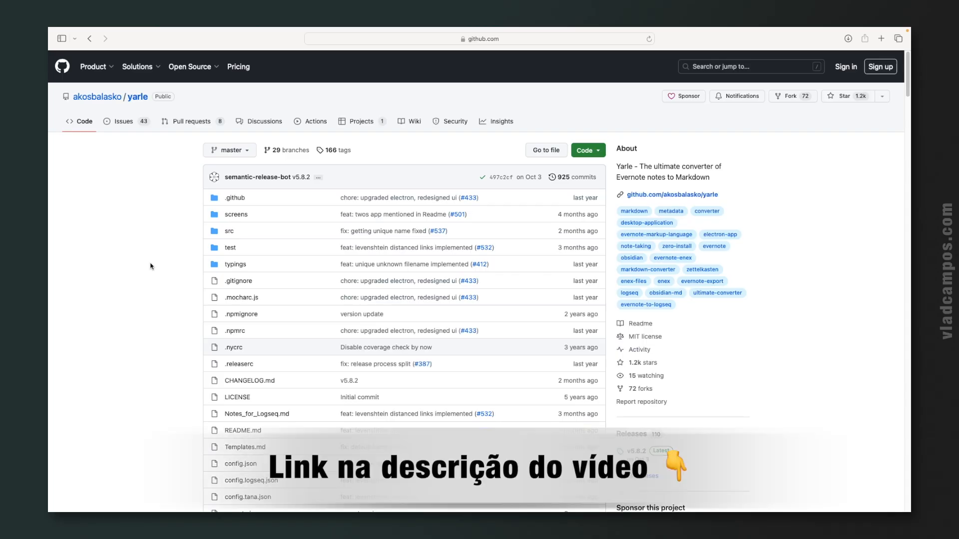
In the browser, examine the Yarle GitHub page down to the README's download links for each operating system.
scroll(150, 266, "down", 15)
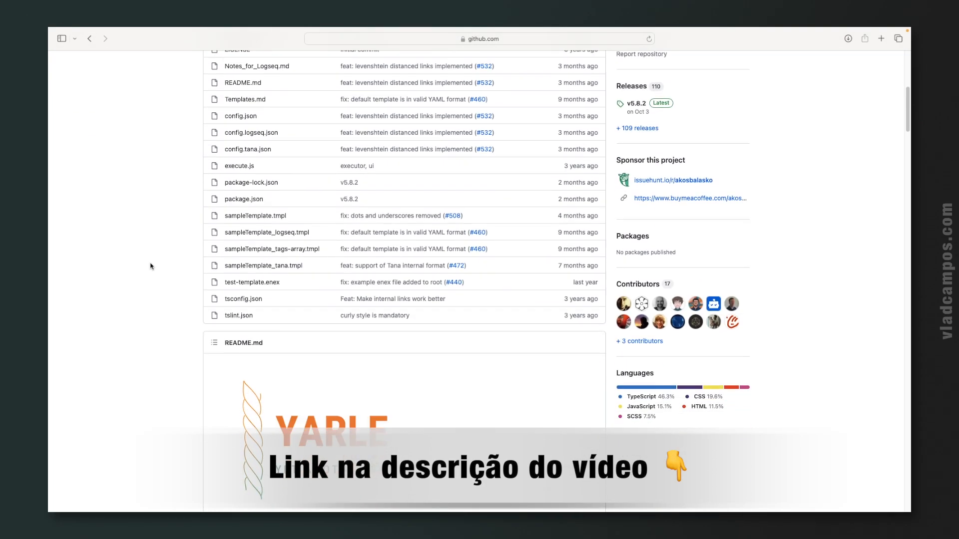
scroll(151, 266, "down", 4)
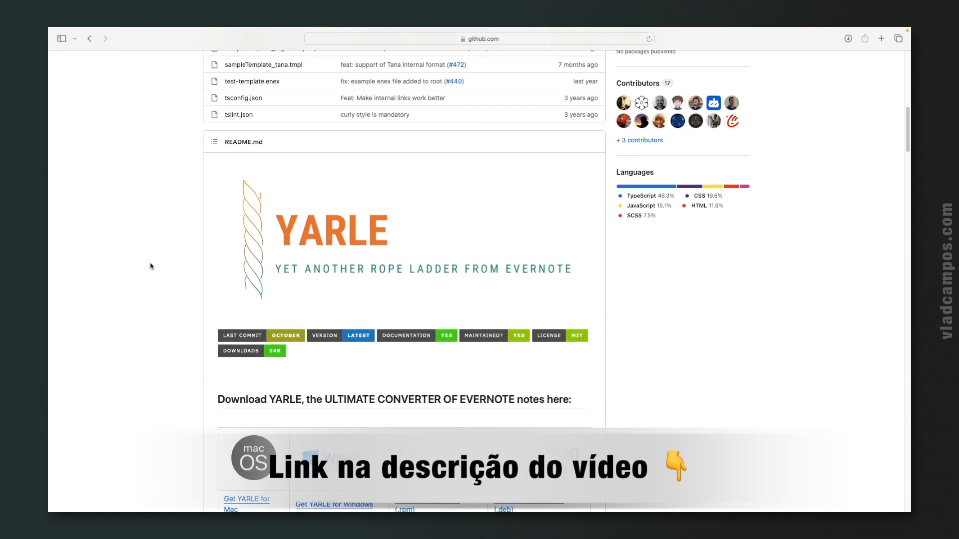
scroll(150, 266, "down", 3)
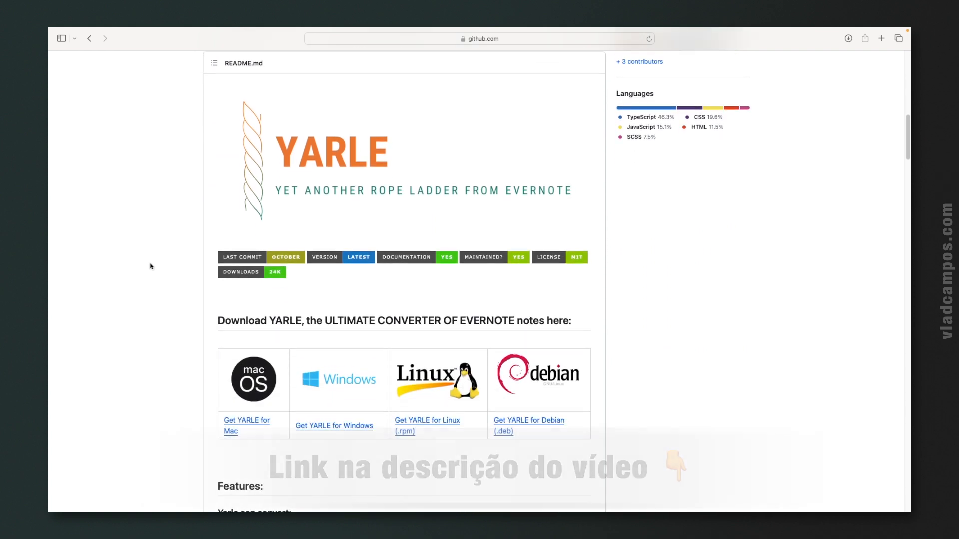
scroll(150, 267, "up", 2)
scroll(151, 266, "down", 2)
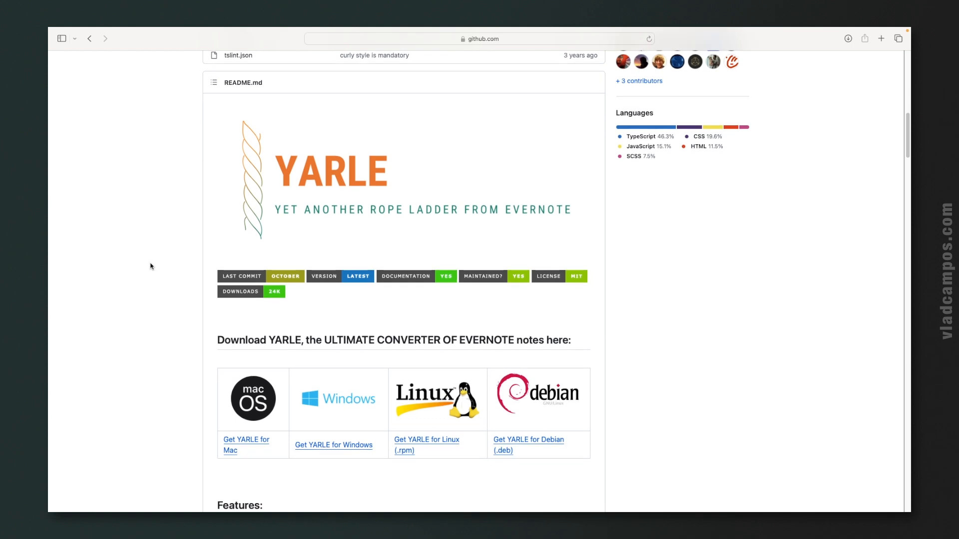
scroll(169, 284, "down", 3)
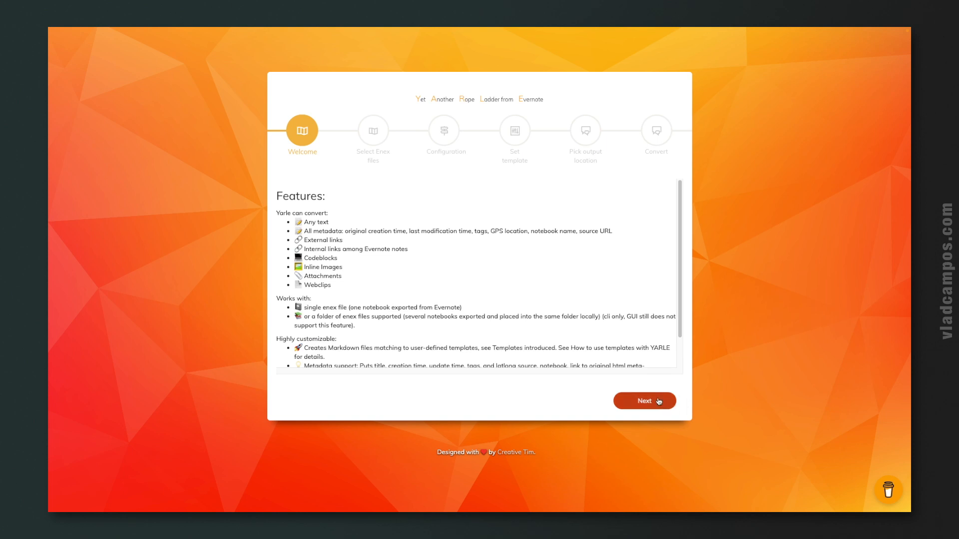
In Yarle, select Apple IIe.enex as the file to convert and choose Obsidian as the target dialect.
left_click(659, 402)
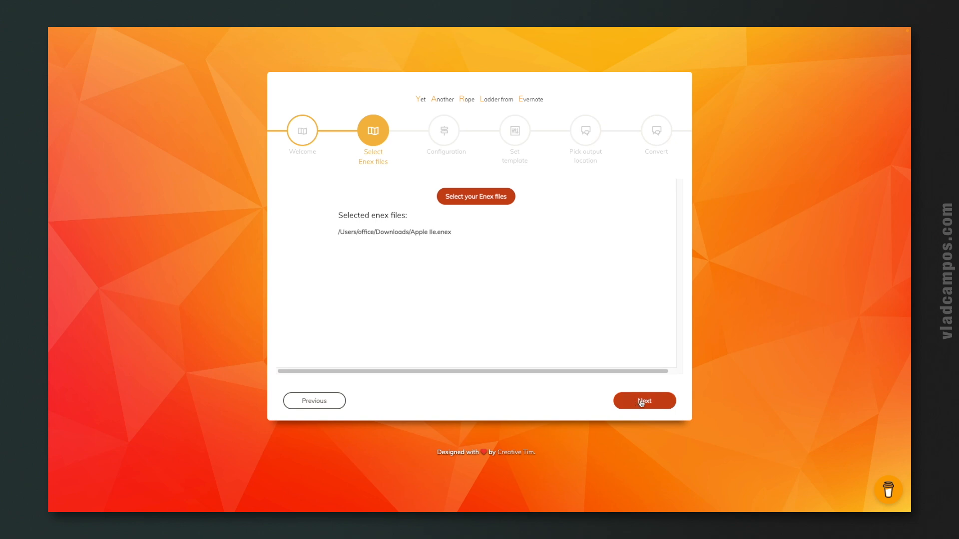
left_click(641, 402)
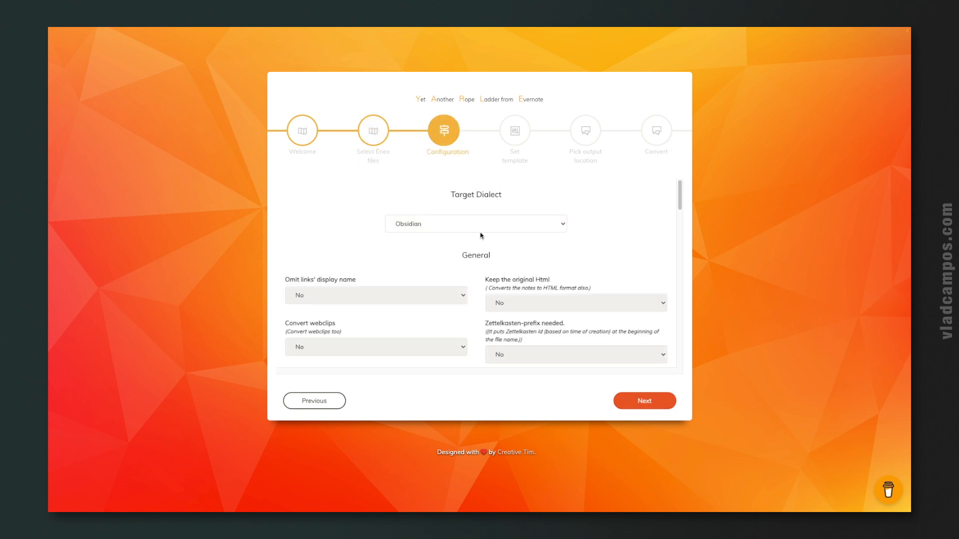
left_click(550, 228)
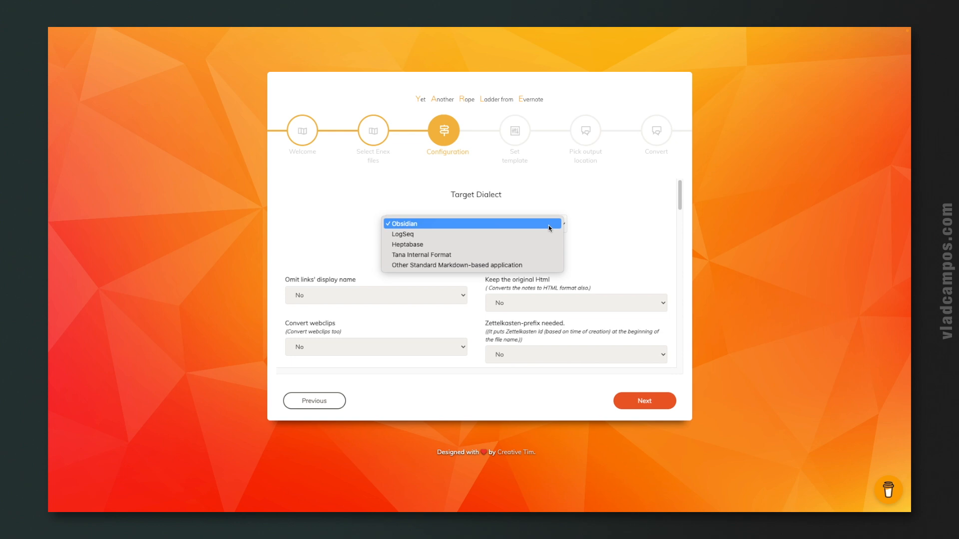
left_click(549, 228)
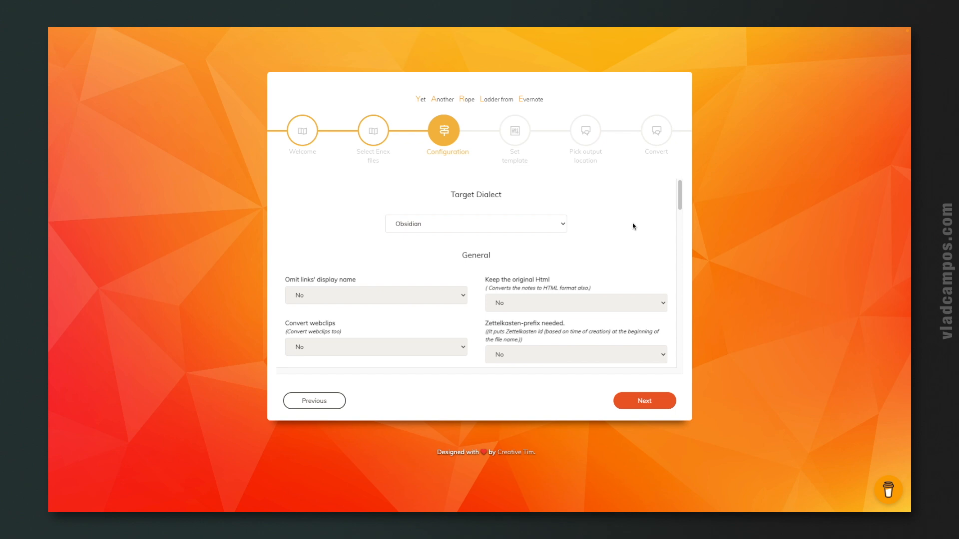
Review Yarle's General conversion settings, including the Convert webclips choices, image size, newlines and link options.
scroll(632, 227, "down", 2)
scroll(632, 226, "down", 2)
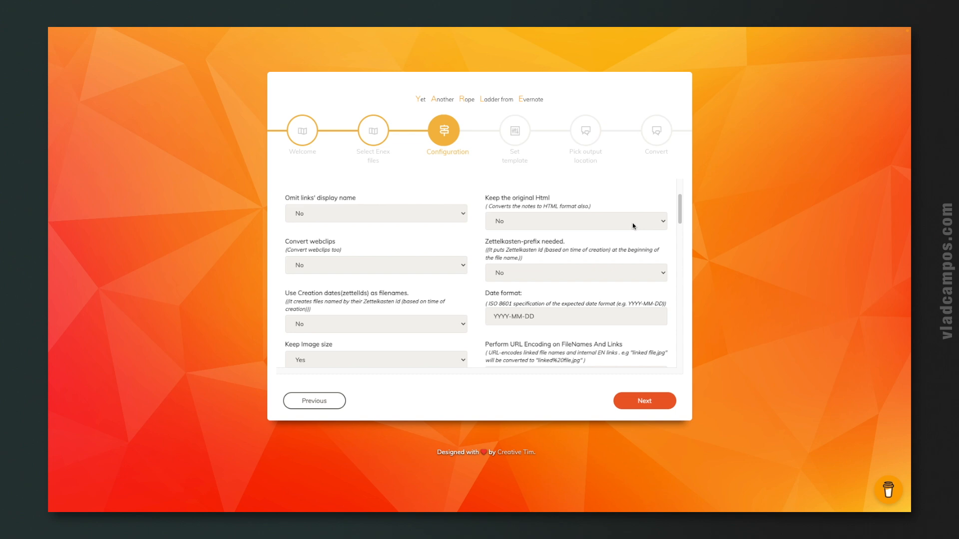
scroll(633, 227, "up", 1)
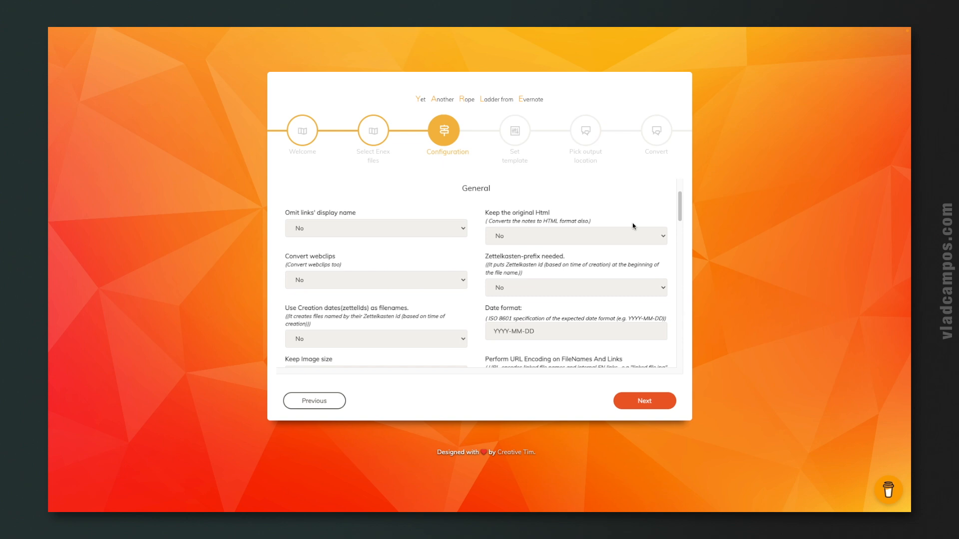
scroll(599, 229, "down", 3)
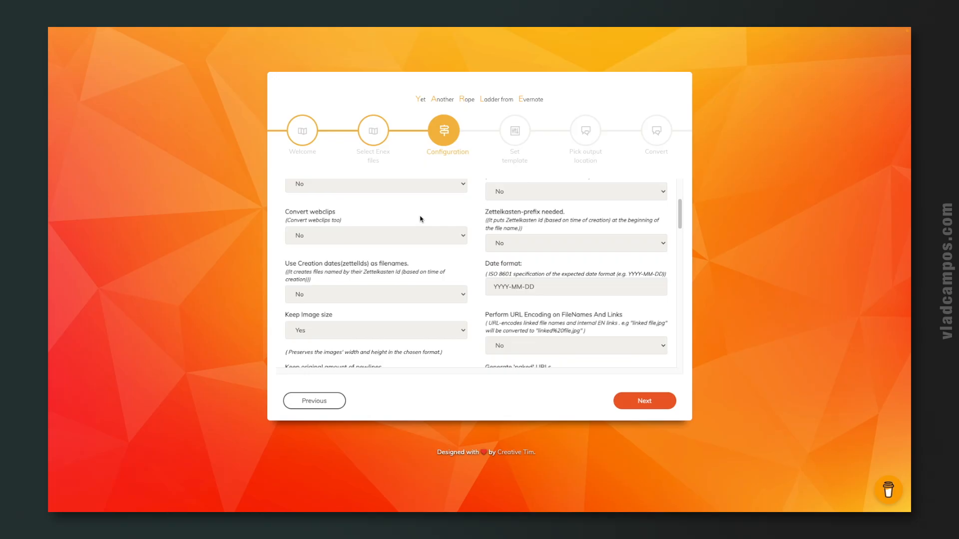
left_click(309, 240)
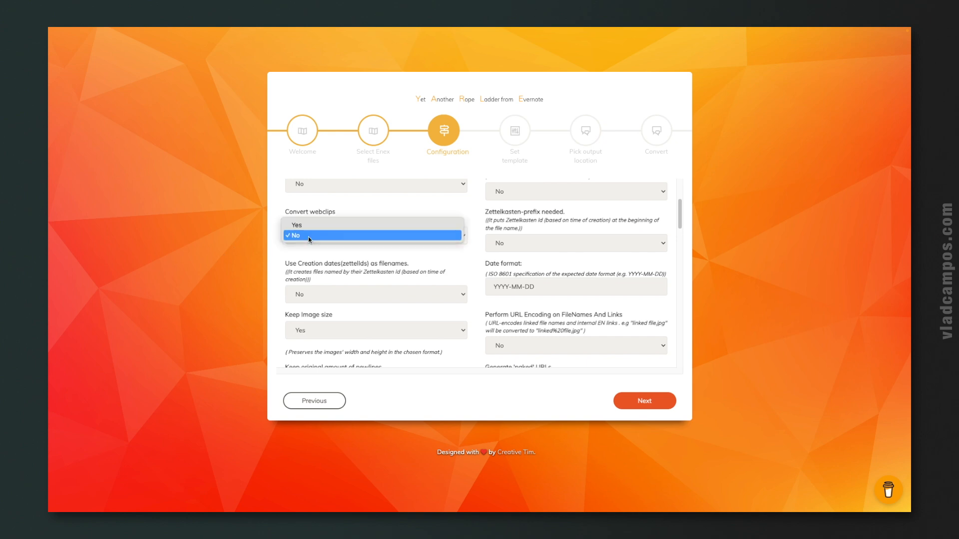
left_click(355, 211)
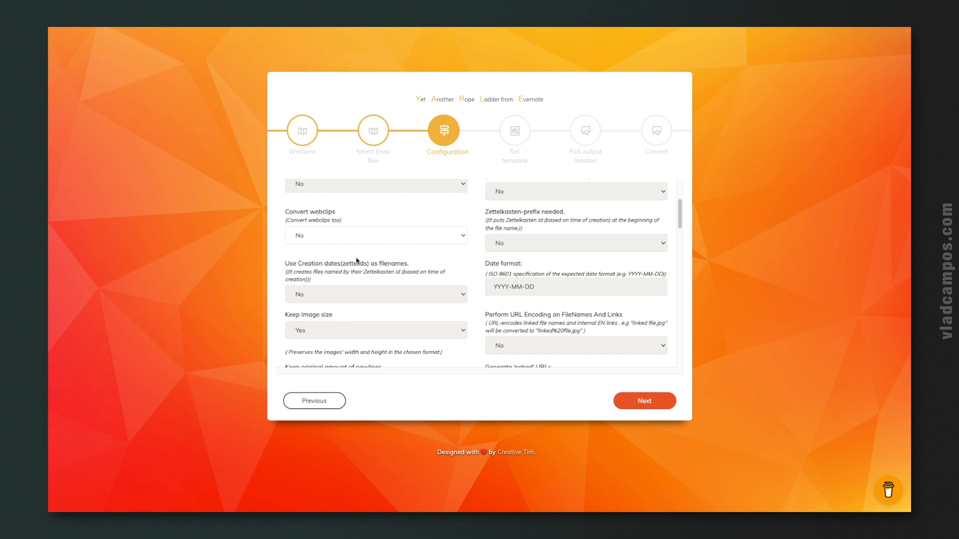
scroll(480, 267, "down", 3)
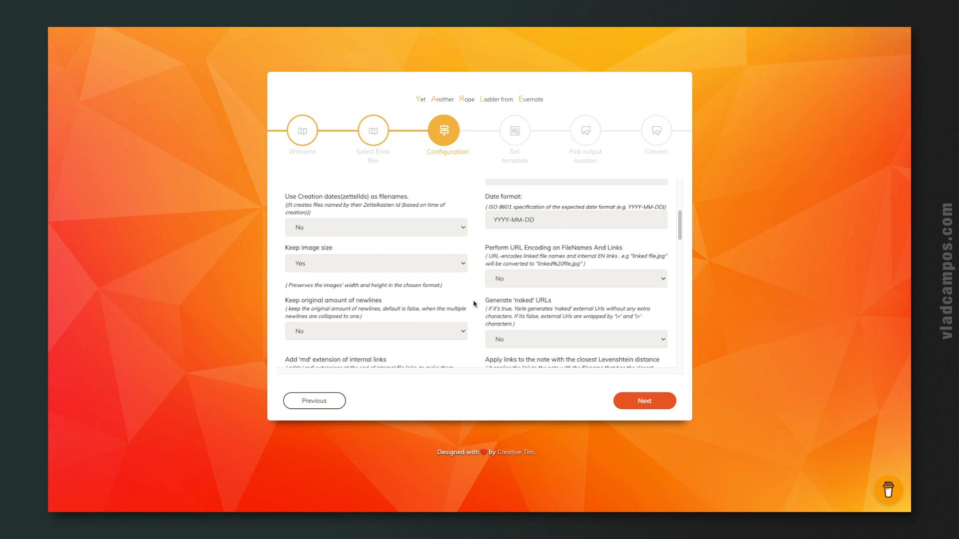
scroll(474, 303, "down", 4)
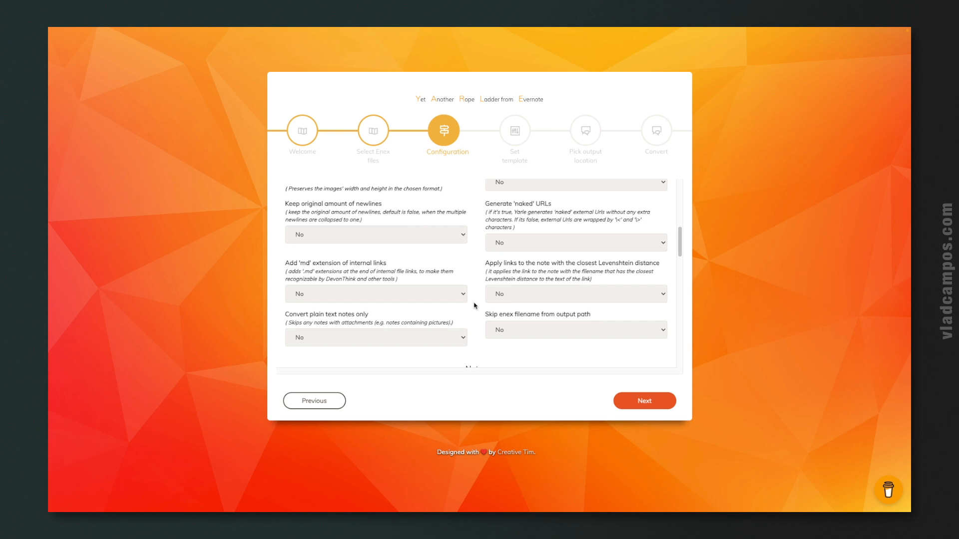
Set the option that adds the 'md' extension to internal links to Yes.
double_click(303, 264)
left_click(429, 295)
left_click(407, 284)
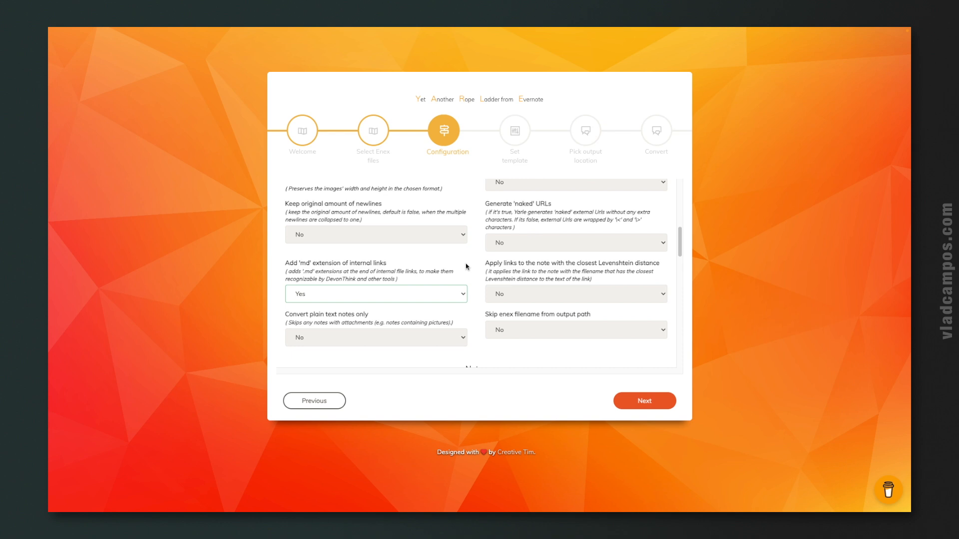
Set Store all attachments in one folder to Yes and use _ as the replacement character for spaces in resource names.
scroll(466, 266, "down", 5)
scroll(466, 266, "down", 2)
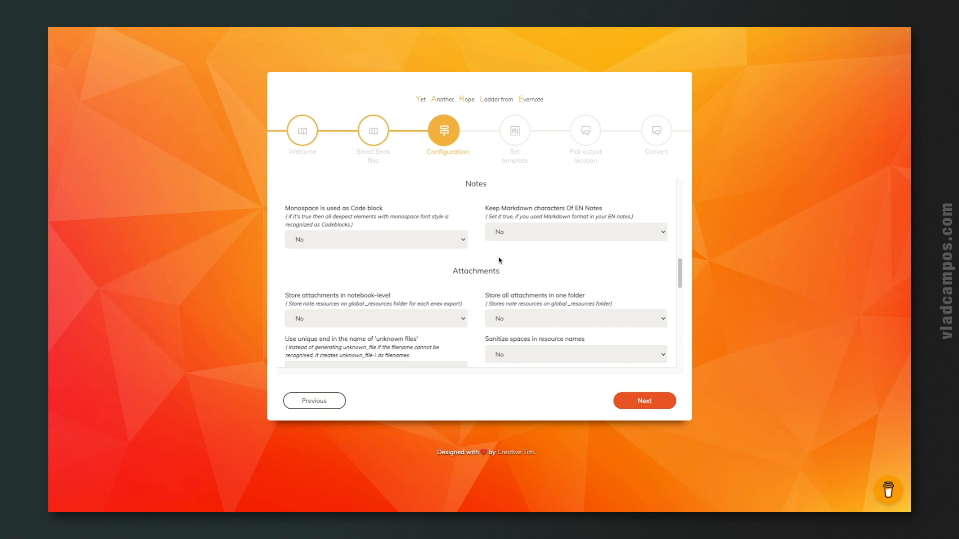
scroll(499, 260, "down", 2)
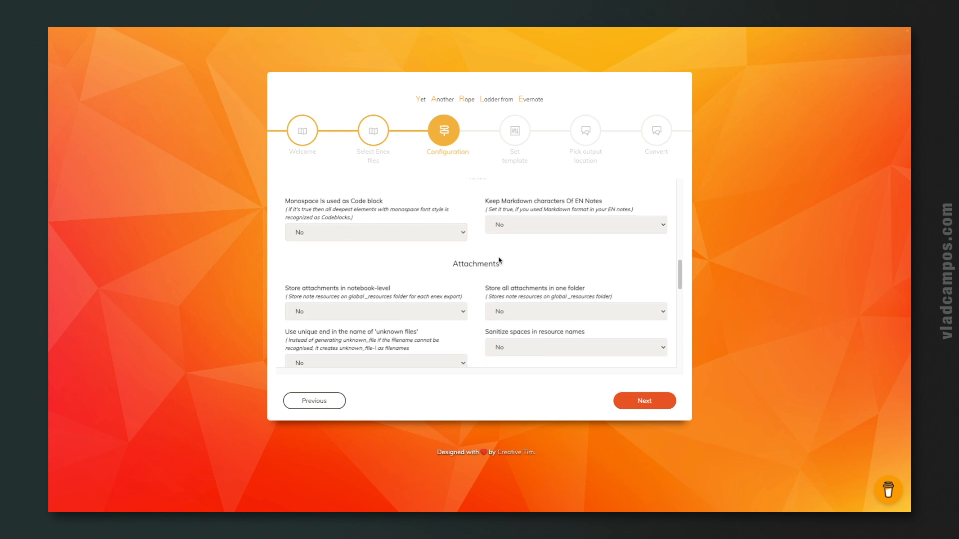
scroll(499, 260, "down", 2)
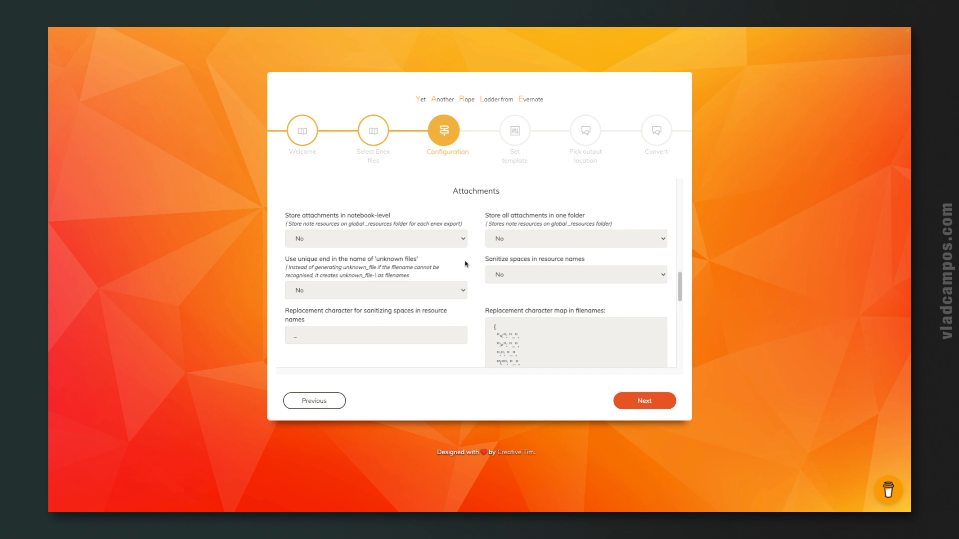
scroll(466, 264, "down", 1)
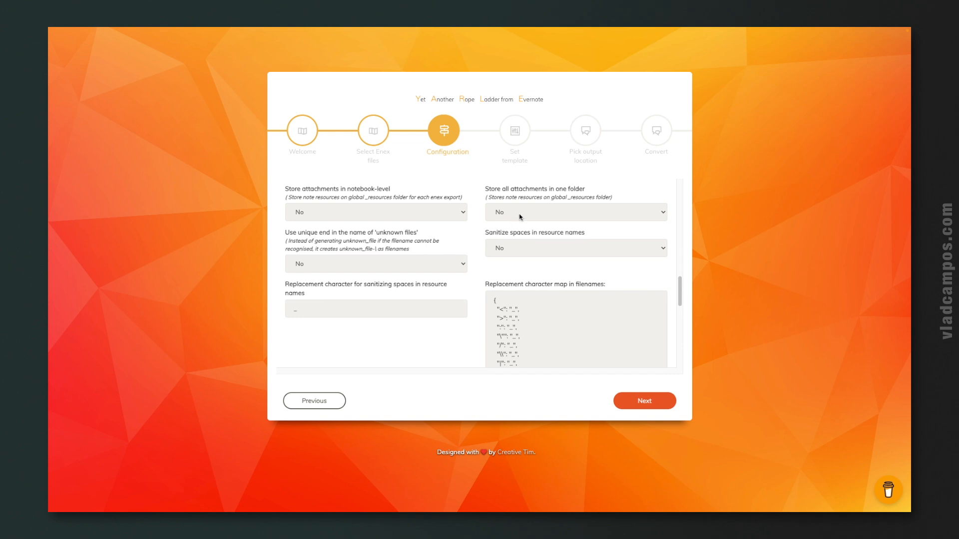
left_click(551, 216)
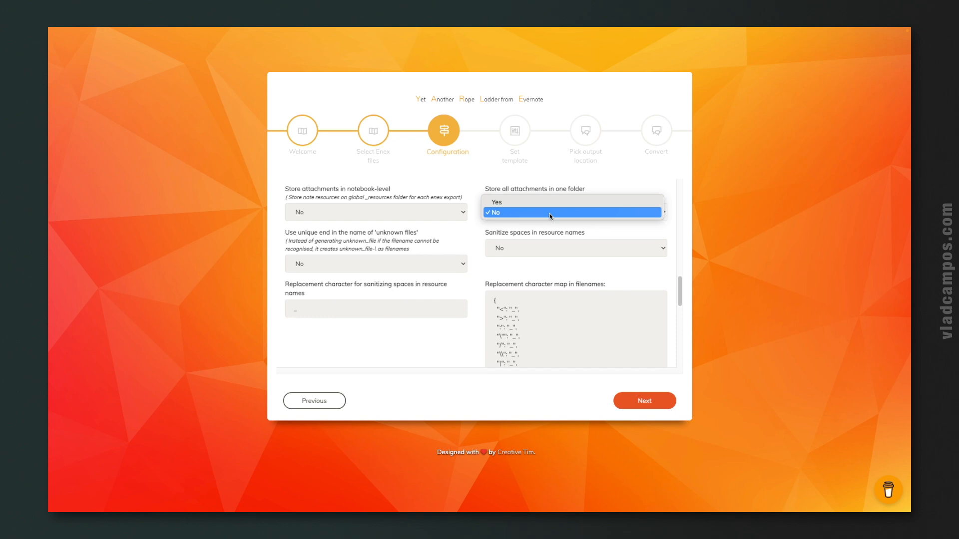
left_click(547, 203)
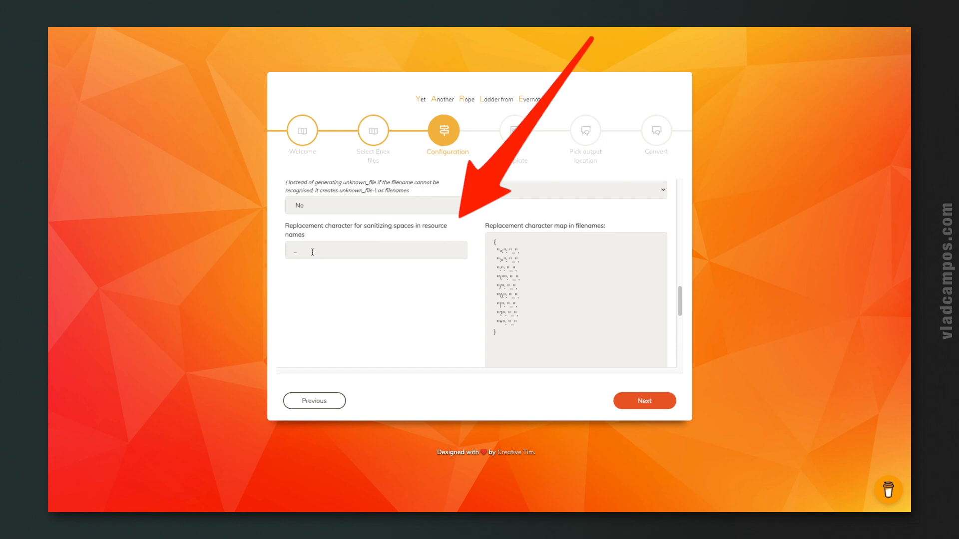
left_click_drag(307, 249, 279, 251)
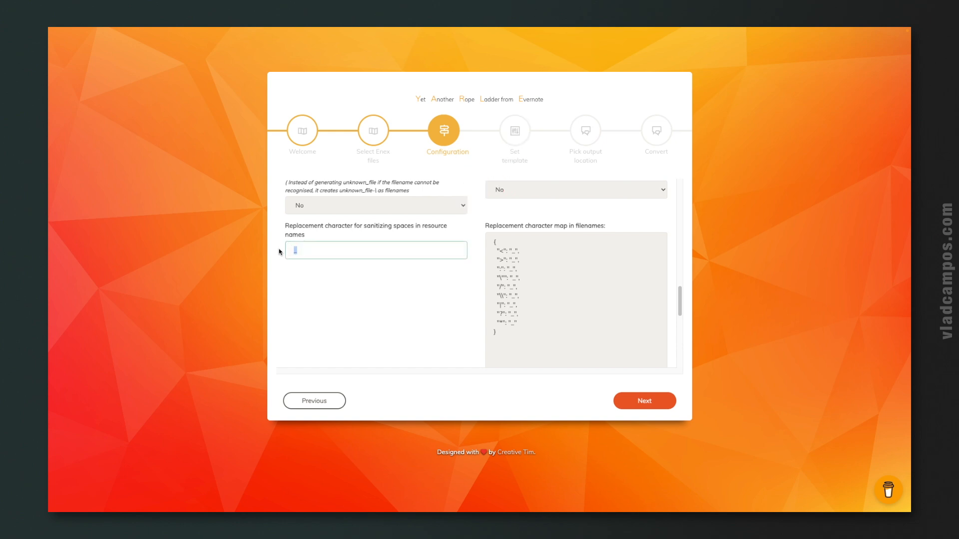
type("_")
Change the custom resources folder name to _files.
scroll(386, 302, "down", 3)
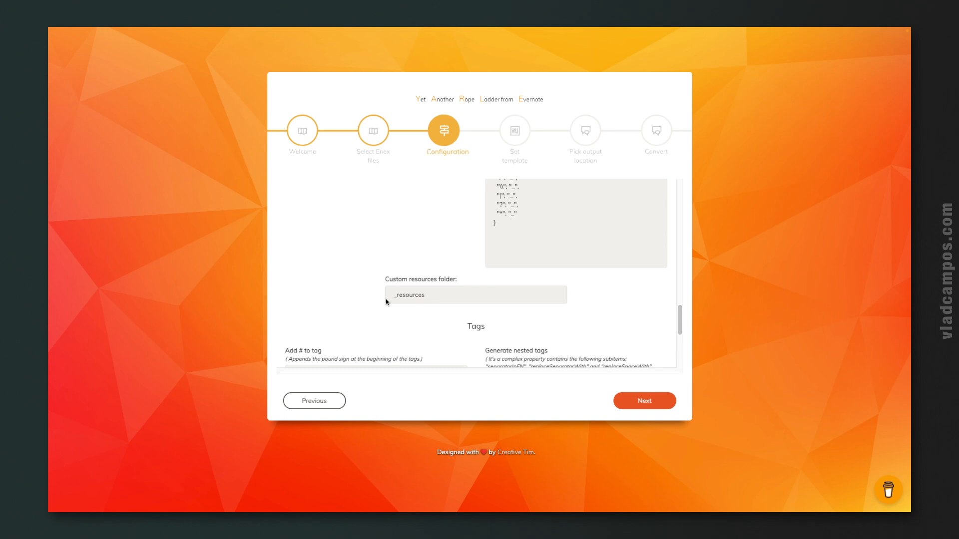
scroll(386, 302, "down", 1)
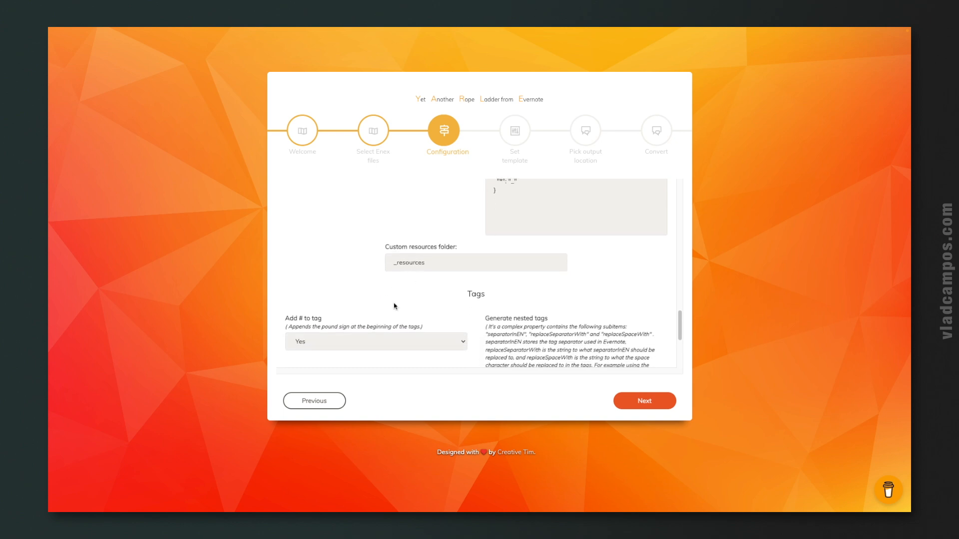
left_click_drag(427, 263, 385, 265)
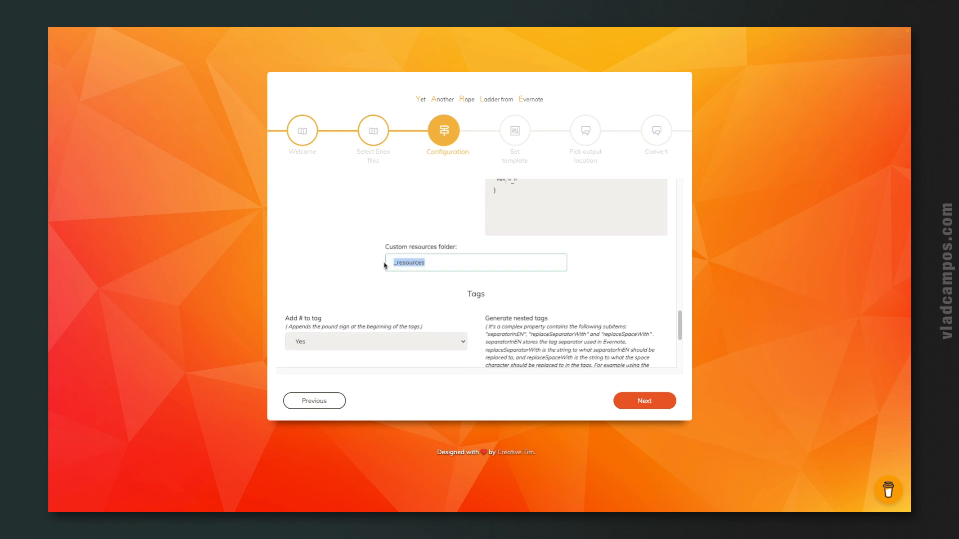
scroll(377, 238, "up", 5)
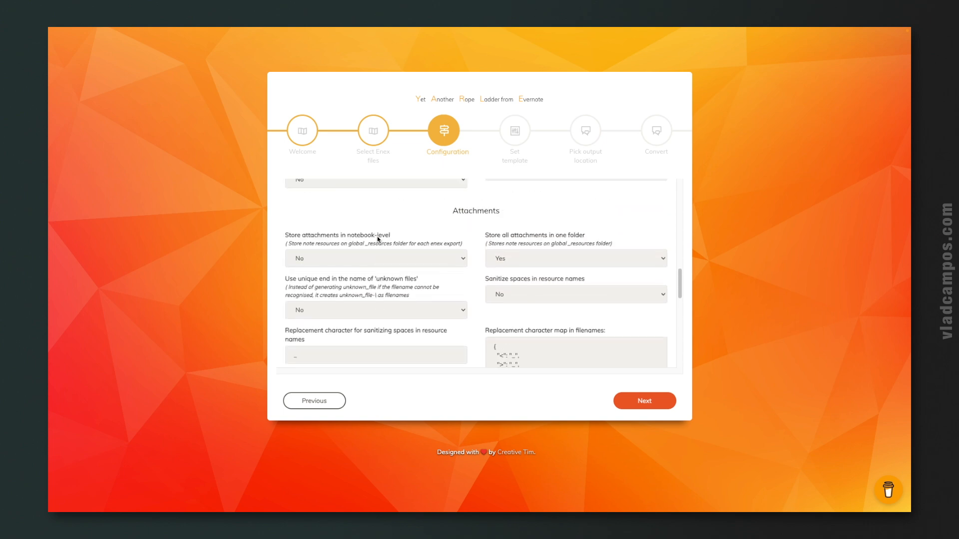
scroll(472, 285, "down", 5)
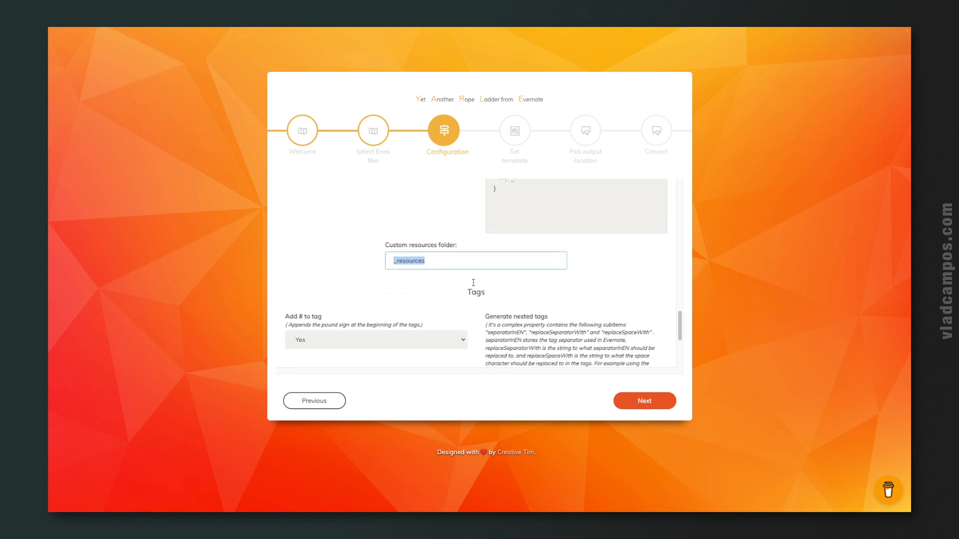
left_click(409, 240)
left_click_drag(396, 240, 455, 240)
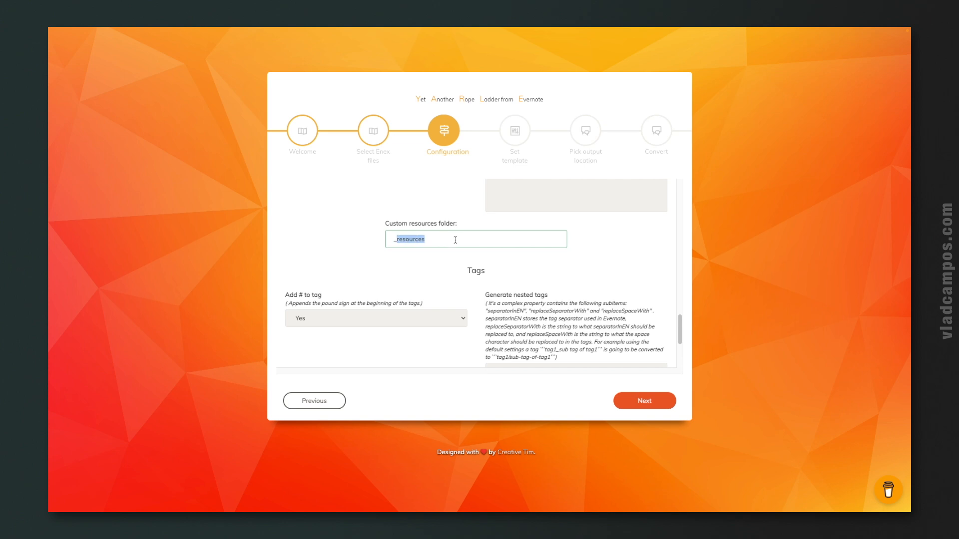
type("files")
In the Tags settings, set Add # to tag to No and Replace space with to _.
scroll(450, 268, "up", 3)
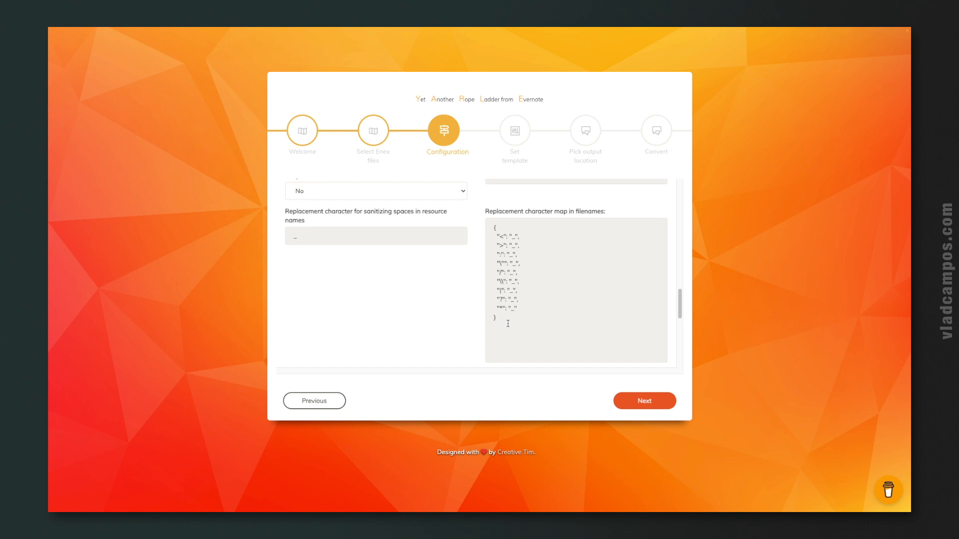
scroll(507, 324, "down", 10)
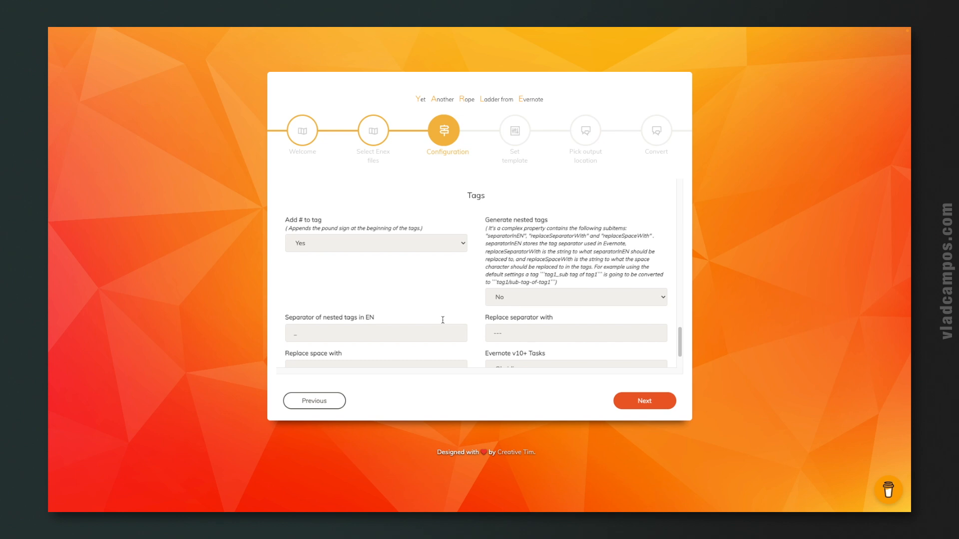
scroll(443, 320, "down", 2)
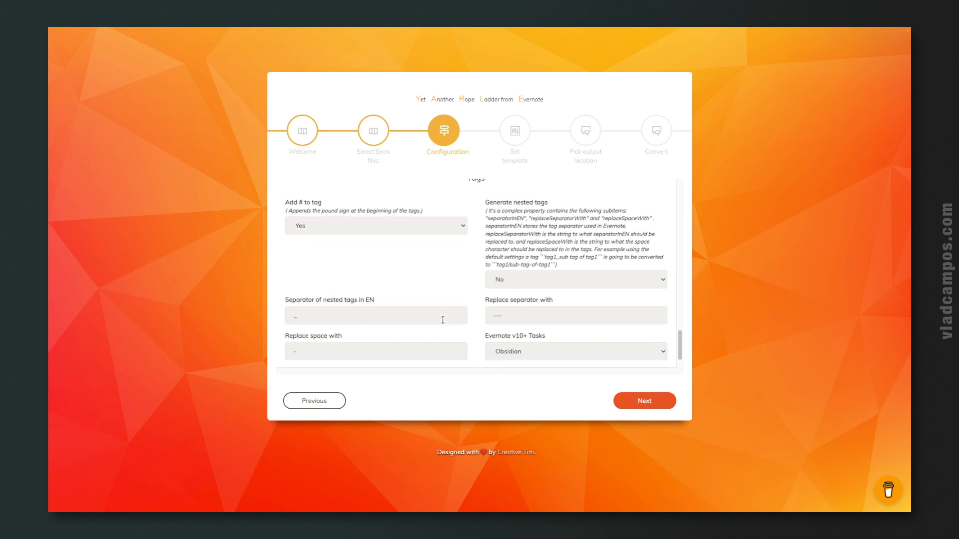
scroll(442, 320, "down", 1)
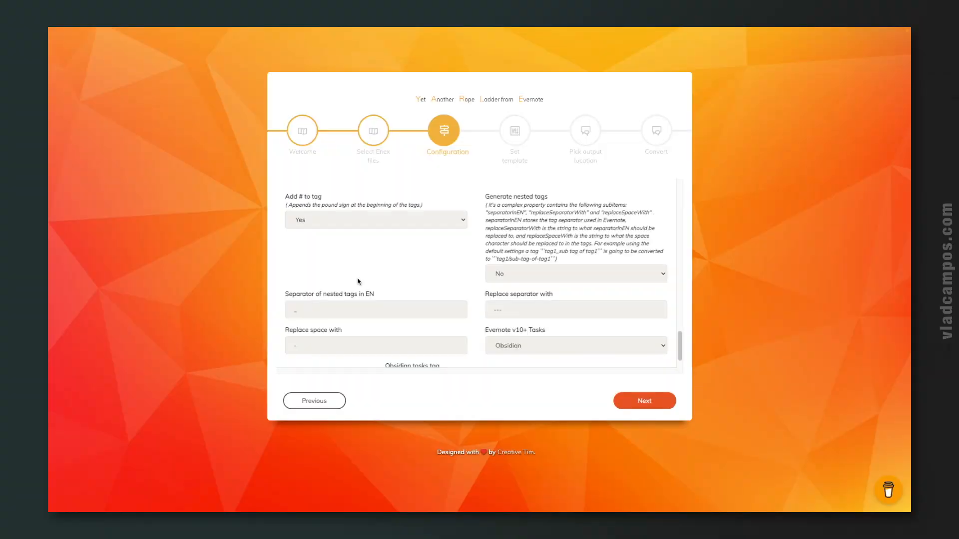
left_click(349, 222)
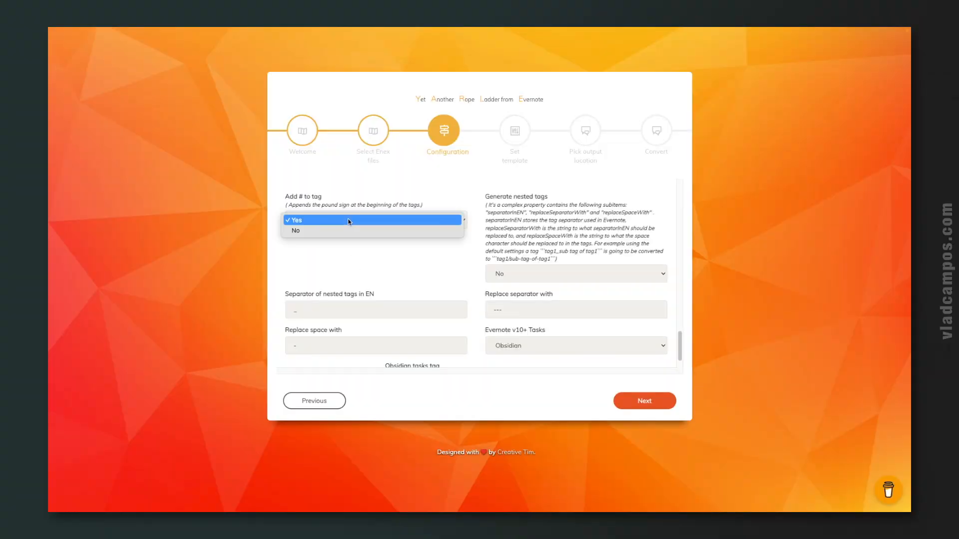
left_click(322, 230)
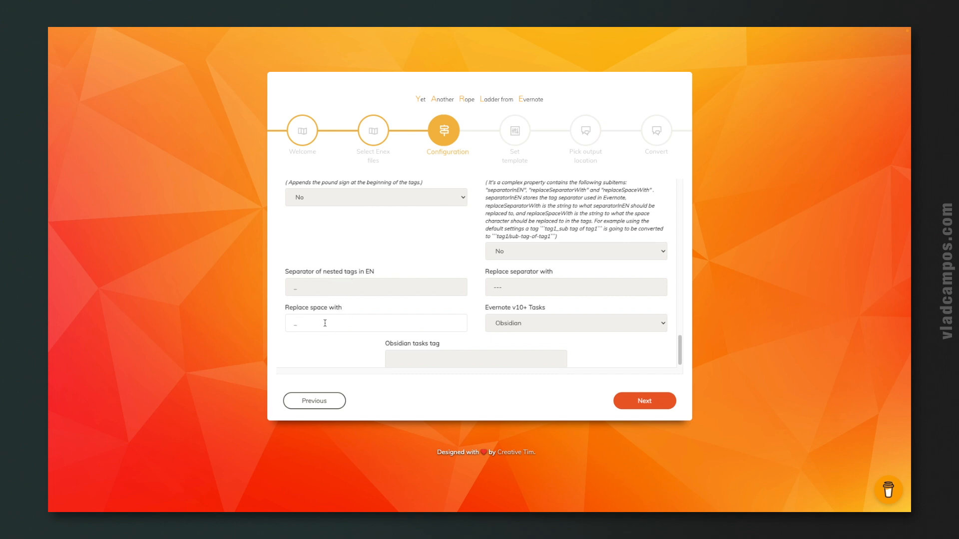
Review the nested tag, separator and Evernote v10+ Tasks options, and proceed to the Set template stage.
scroll(332, 323, "up", 1)
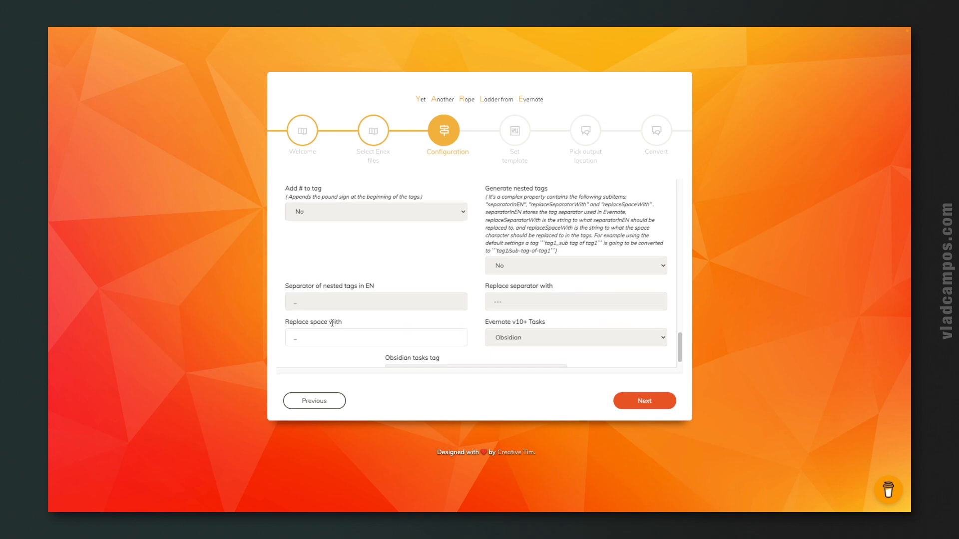
scroll(538, 232, "down", 1)
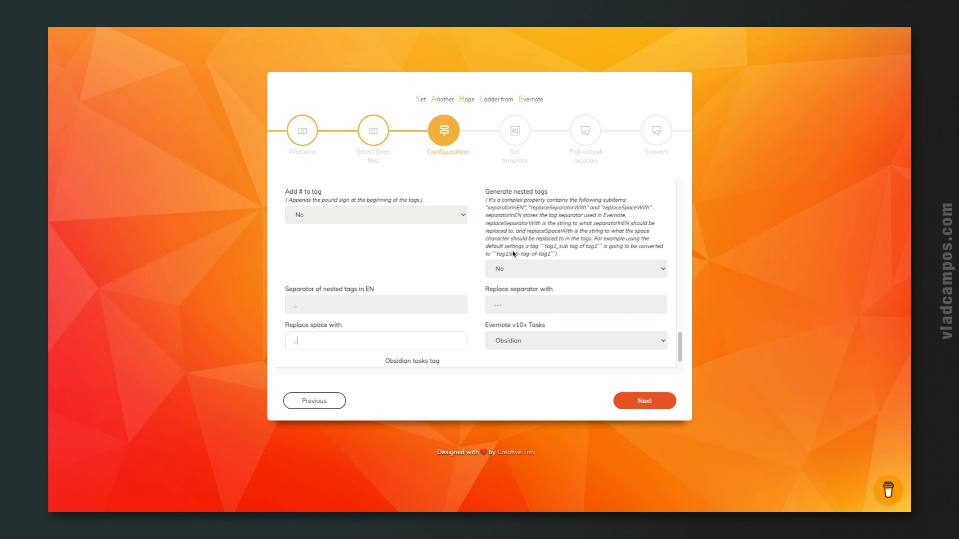
scroll(518, 269, "down", 1)
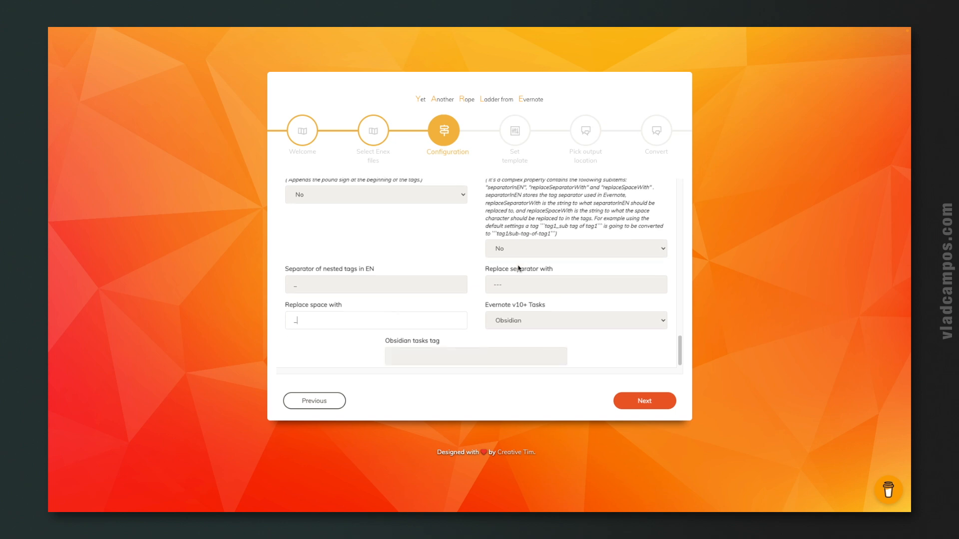
scroll(518, 269, "down", 1)
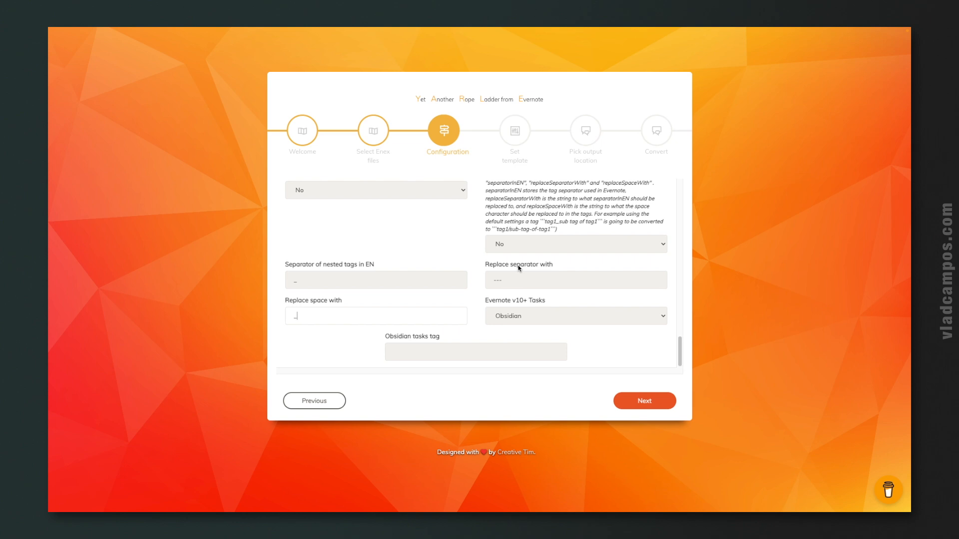
scroll(578, 324, "up", 3)
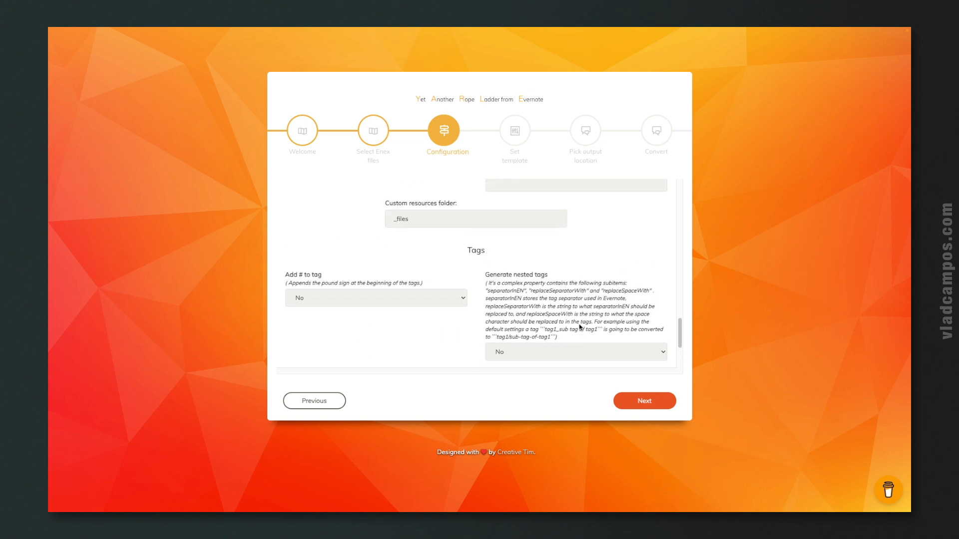
scroll(579, 325, "down", 2)
left_click(579, 325)
scroll(579, 325, "down", 1)
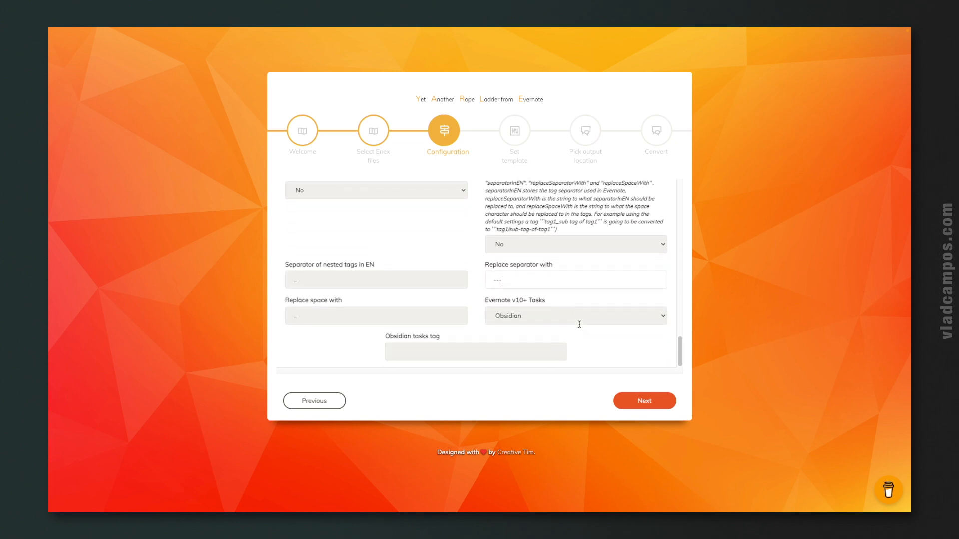
left_click(643, 402)
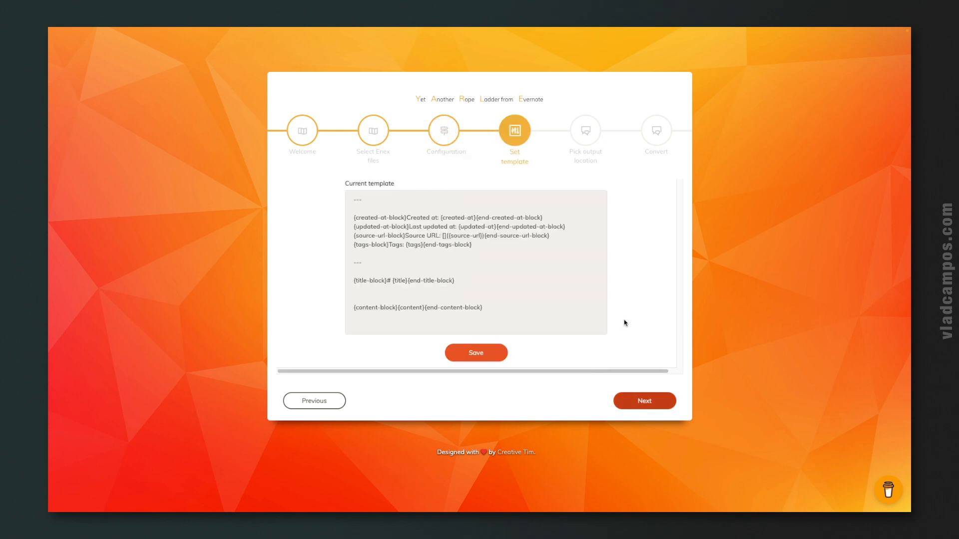